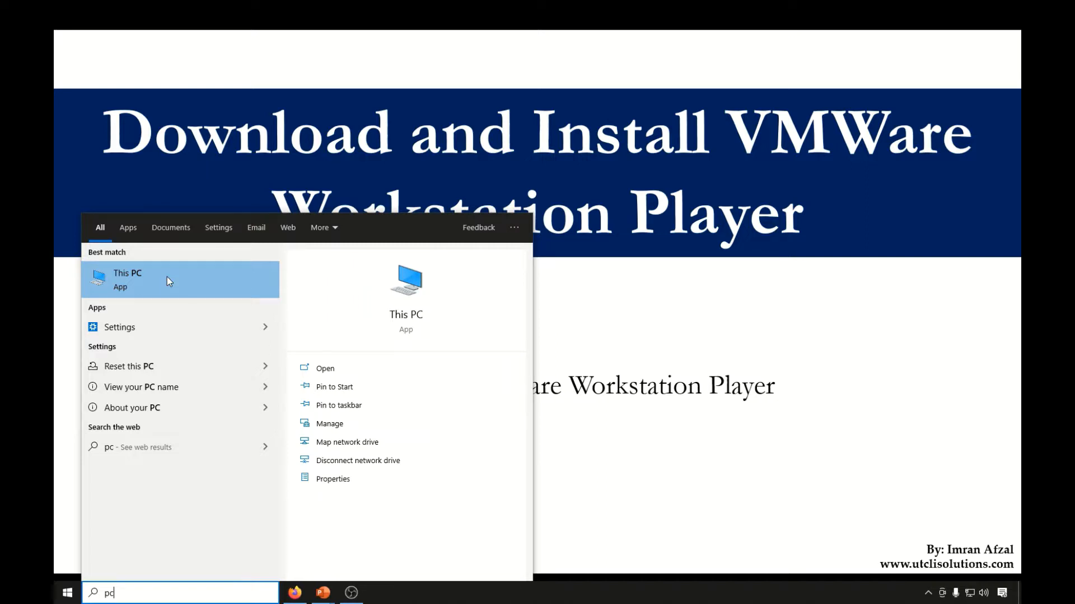
Step: Open the properties of This PC to check system resources, and view the free space on the Windows (C:) drive
right_click(142, 285)
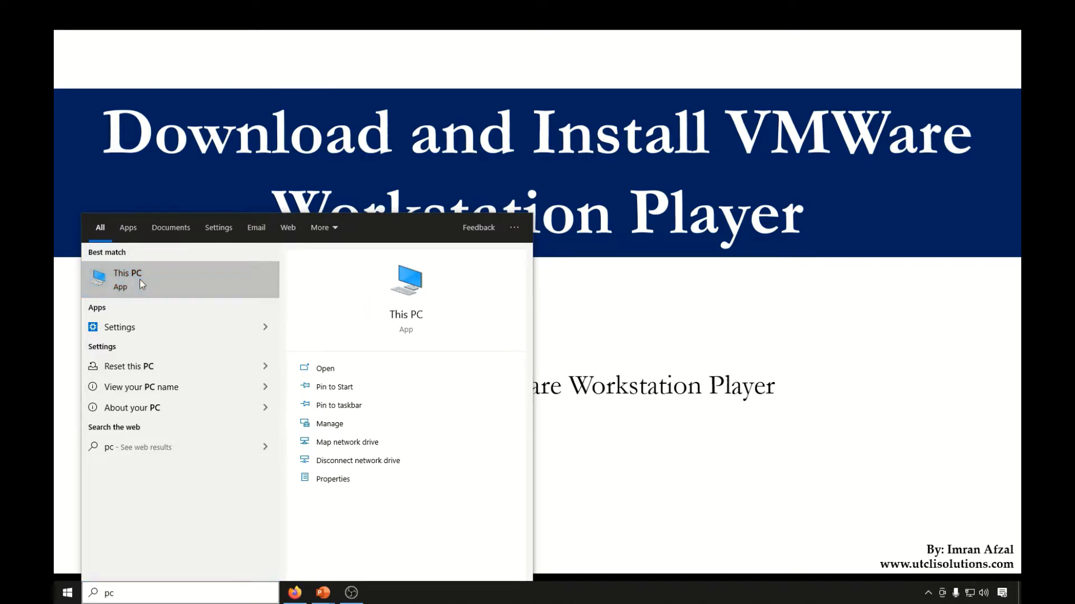
click(196, 384)
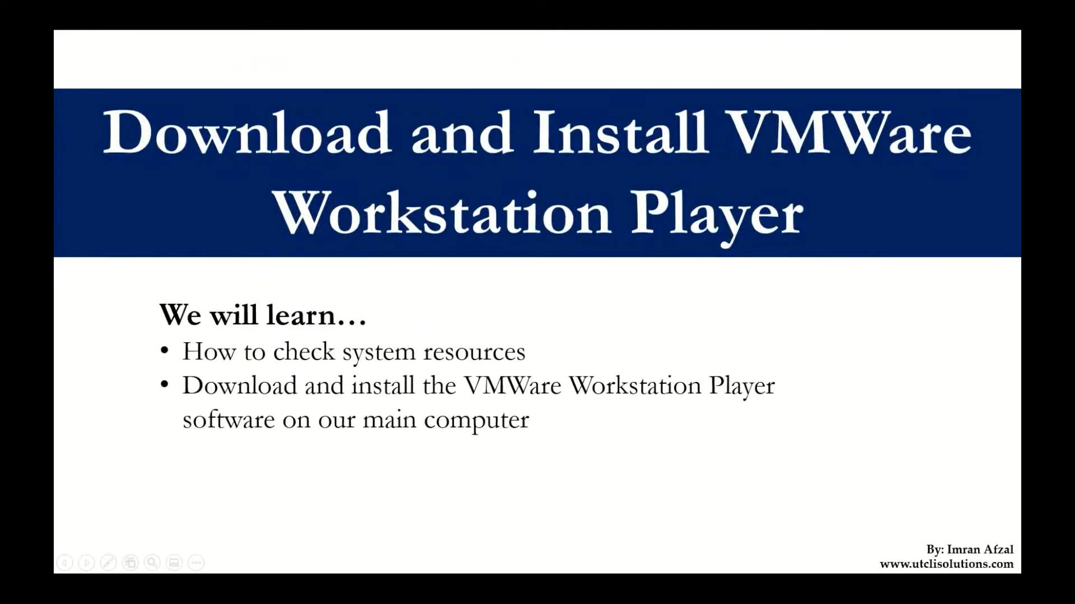
key(super)
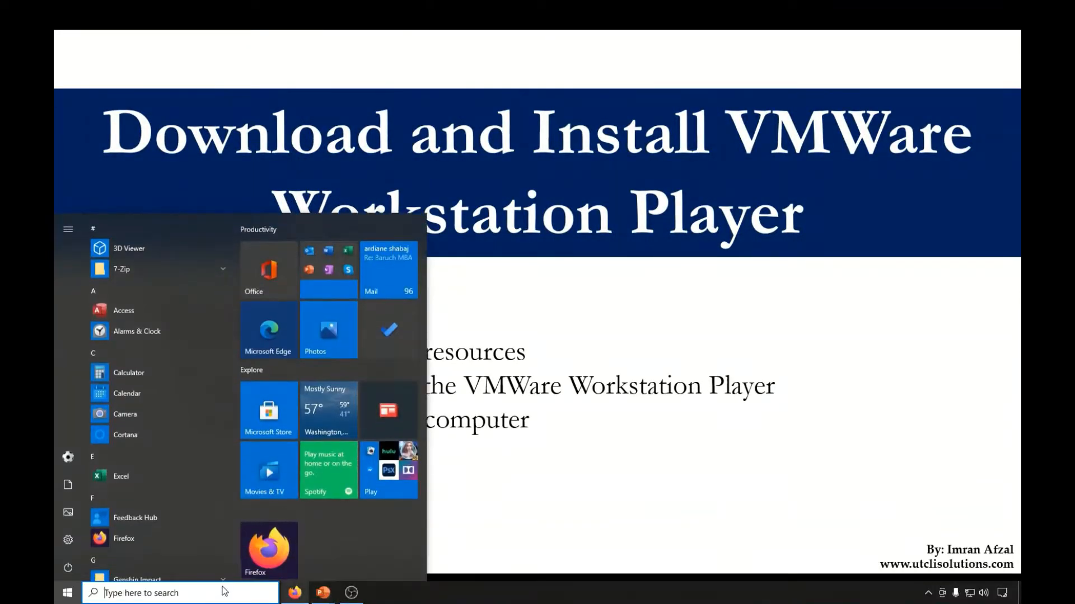
text(pc)
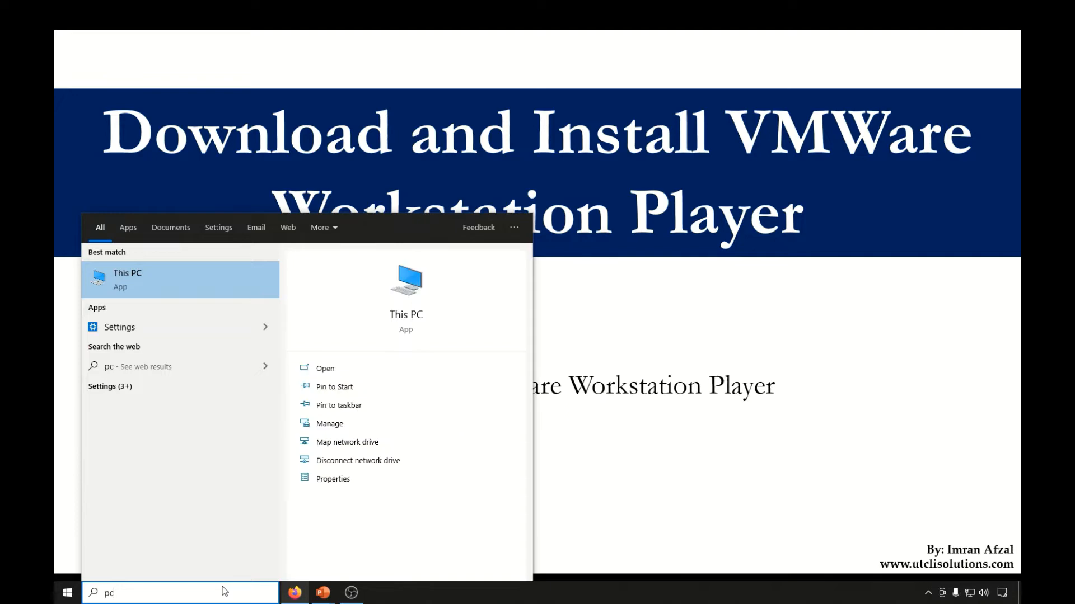
click(144, 287)
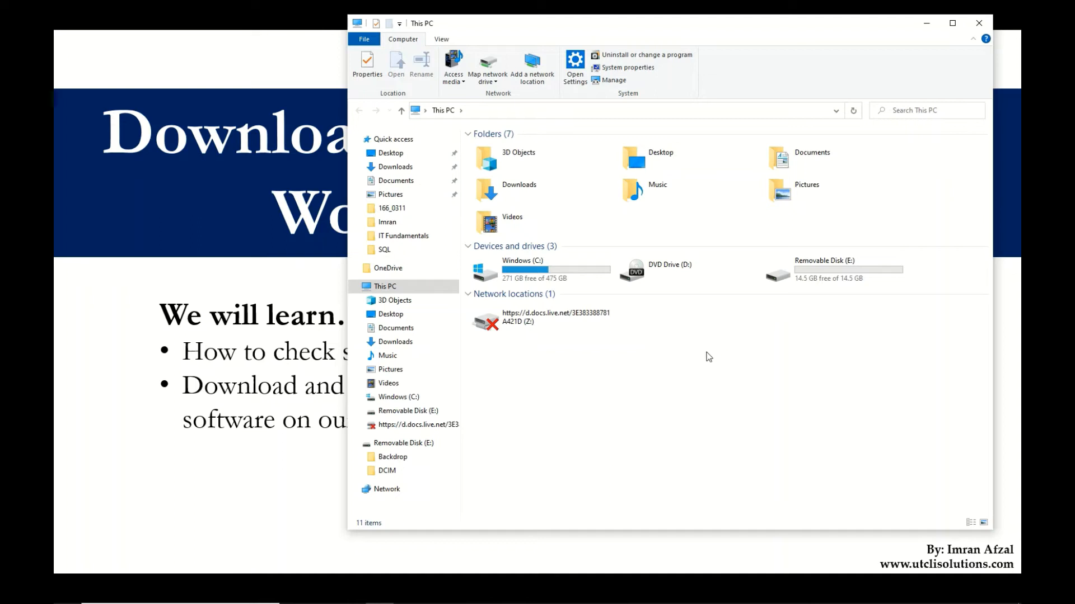
click(506, 283)
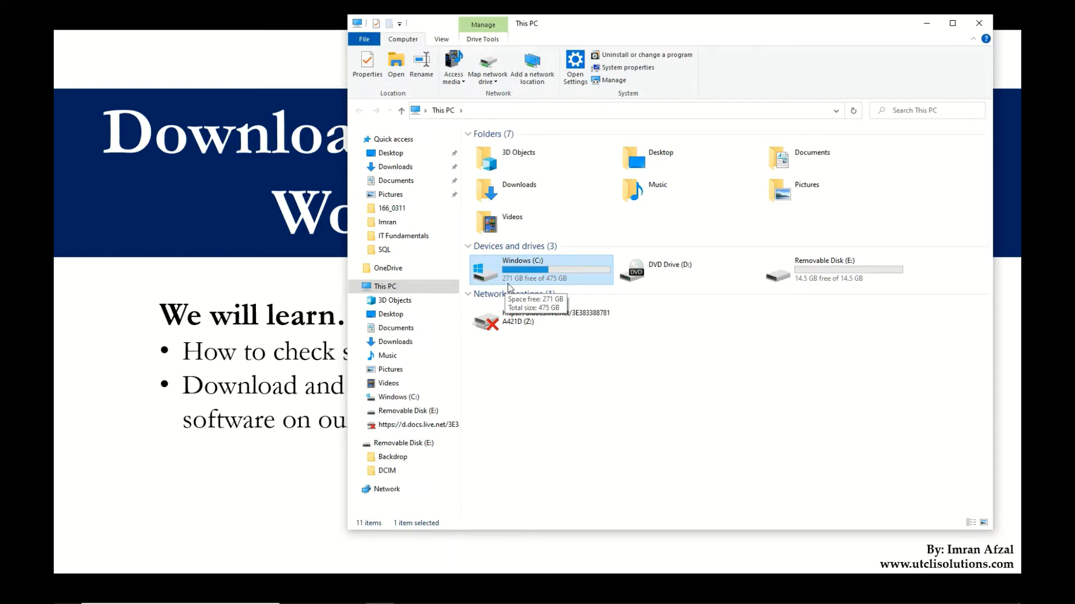
click(983, 30)
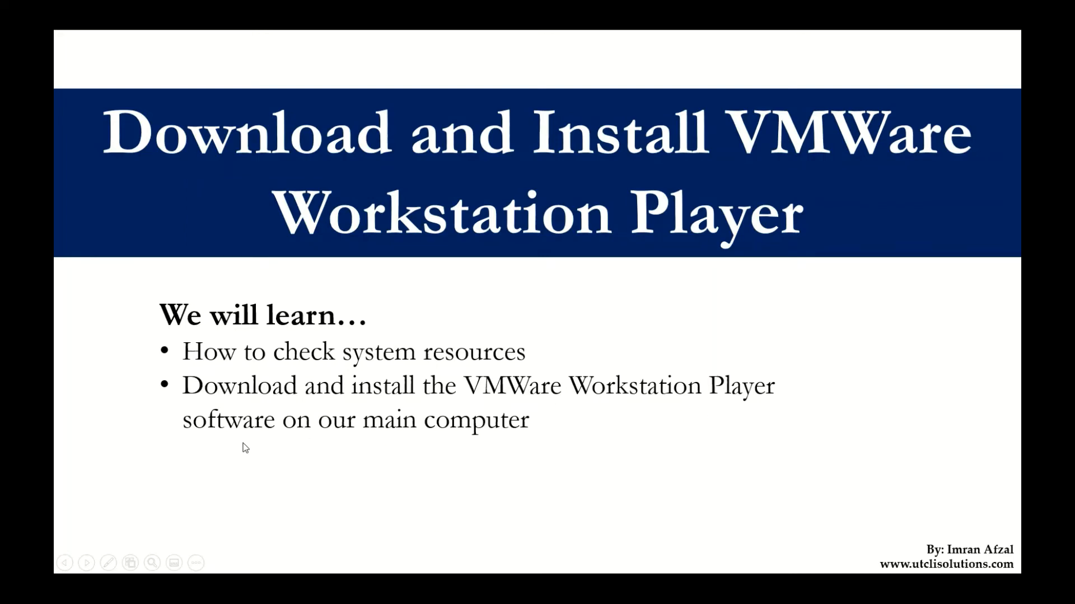
Step: Switch to Firefox and search the web for "download vmware workstation player"
key(super)
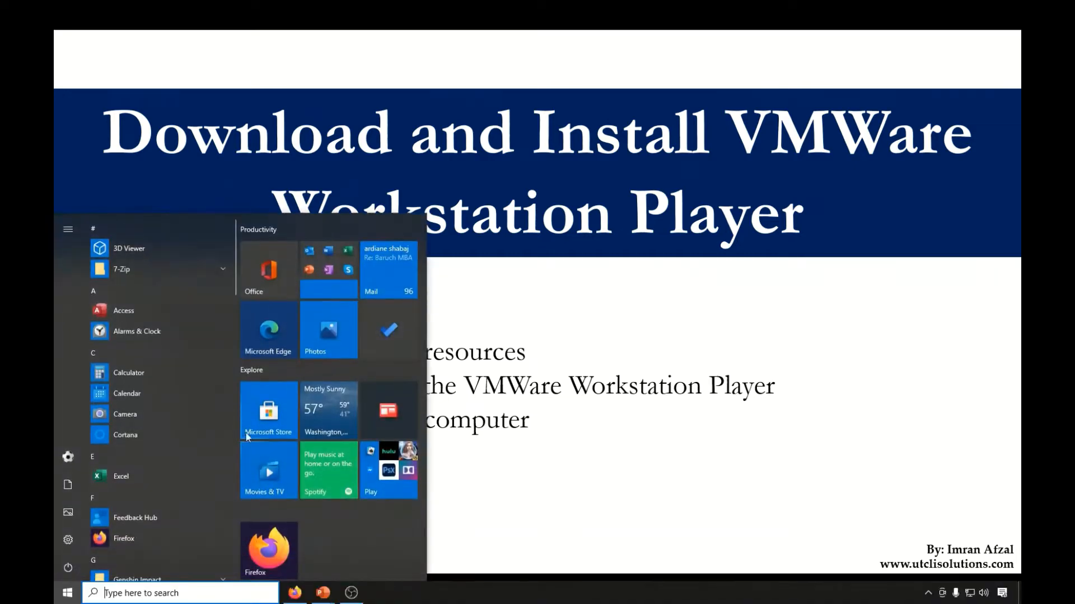
click(300, 598)
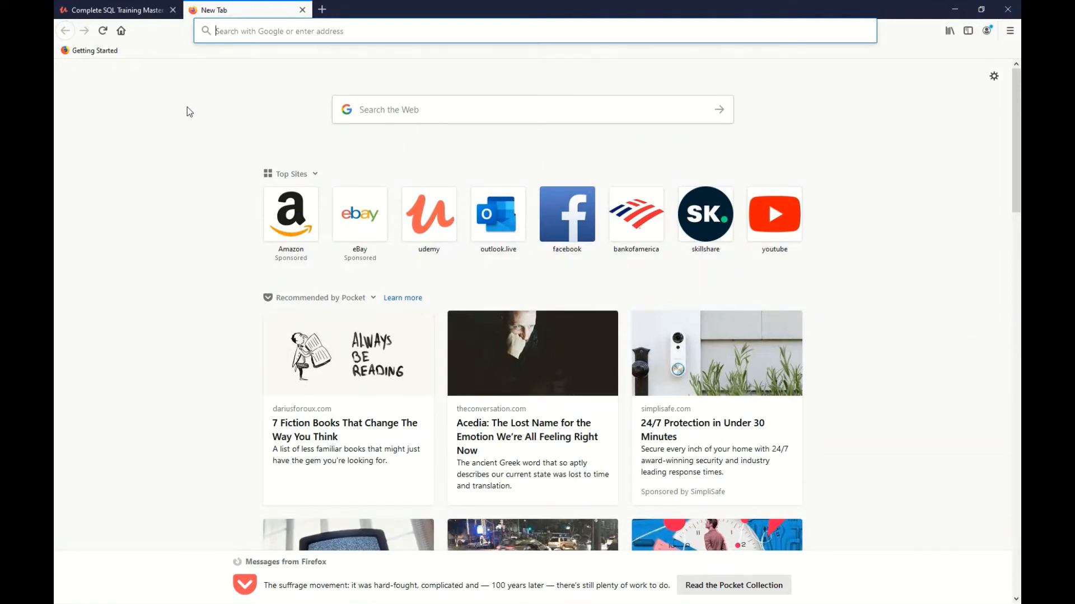
text(download )
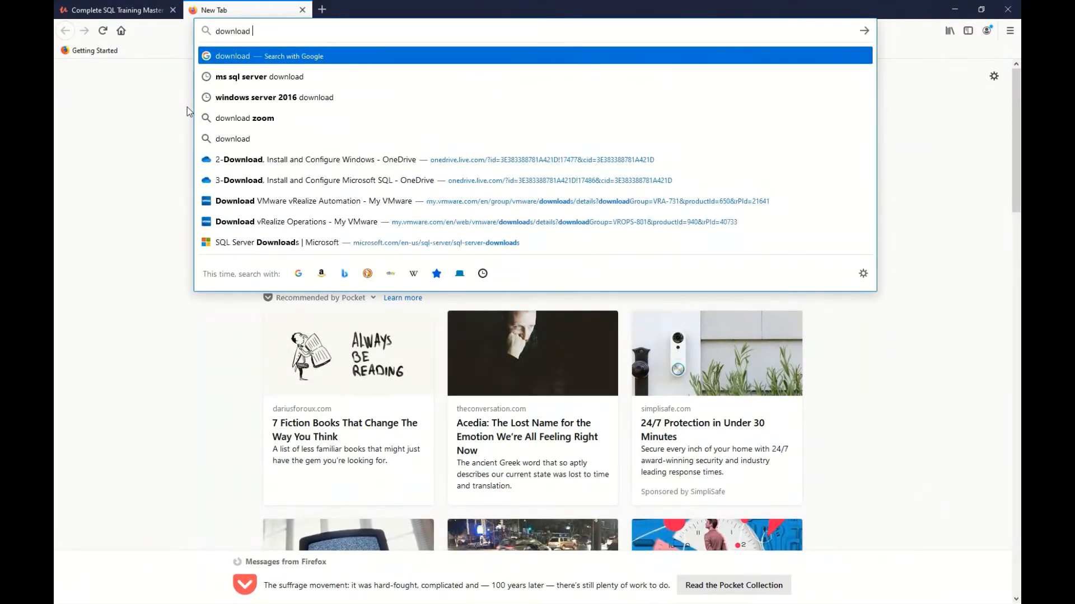
text(vmware works)
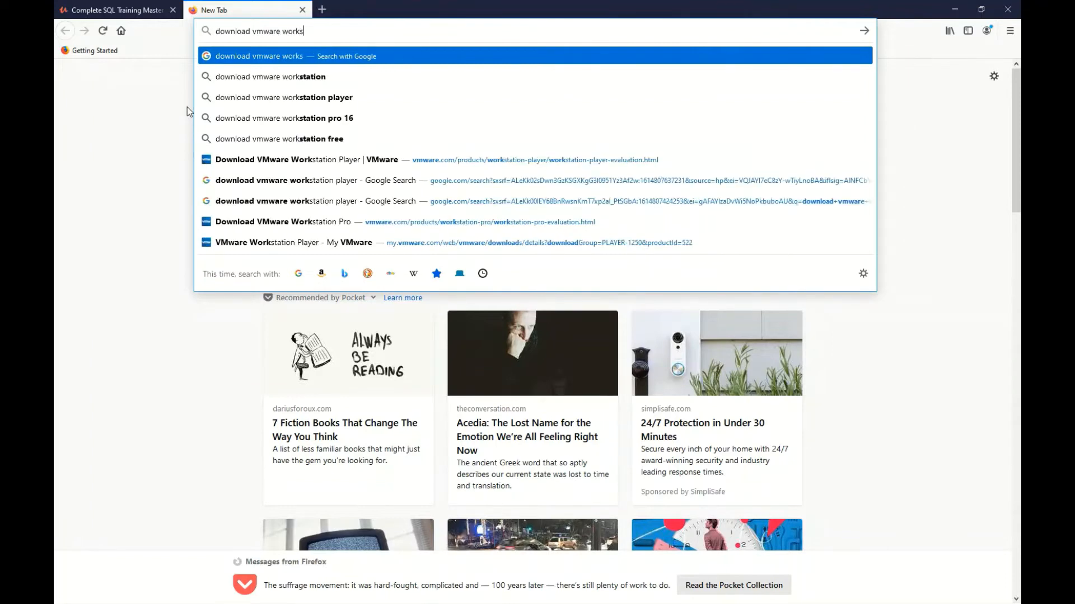
text(tation player)
key(Return)
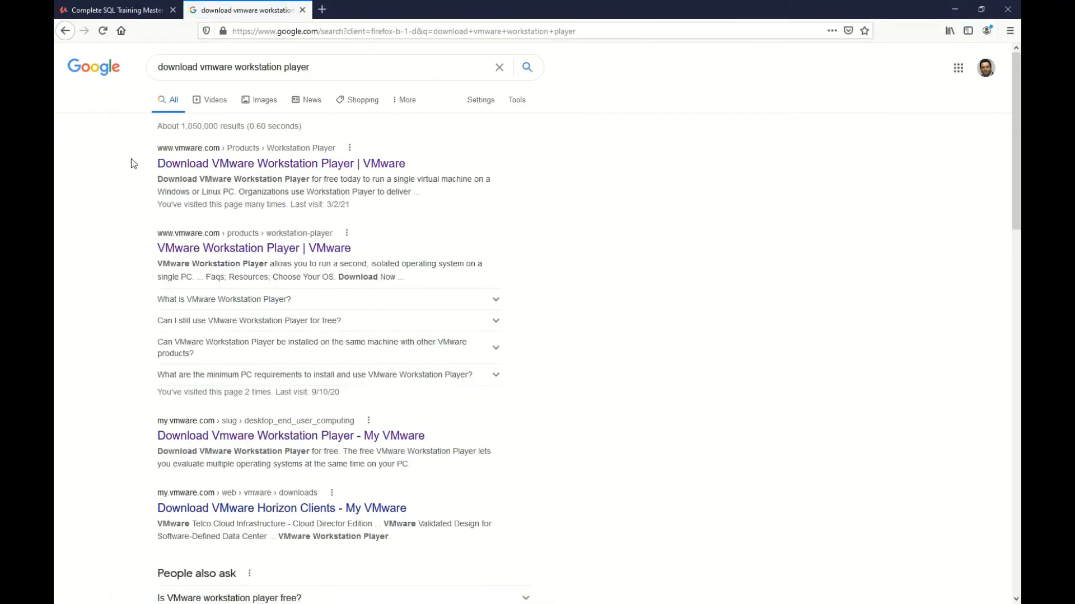
Step: Save the Workstation 16.0 Player for Windows installer from VMware's download page and run it
click(178, 165)
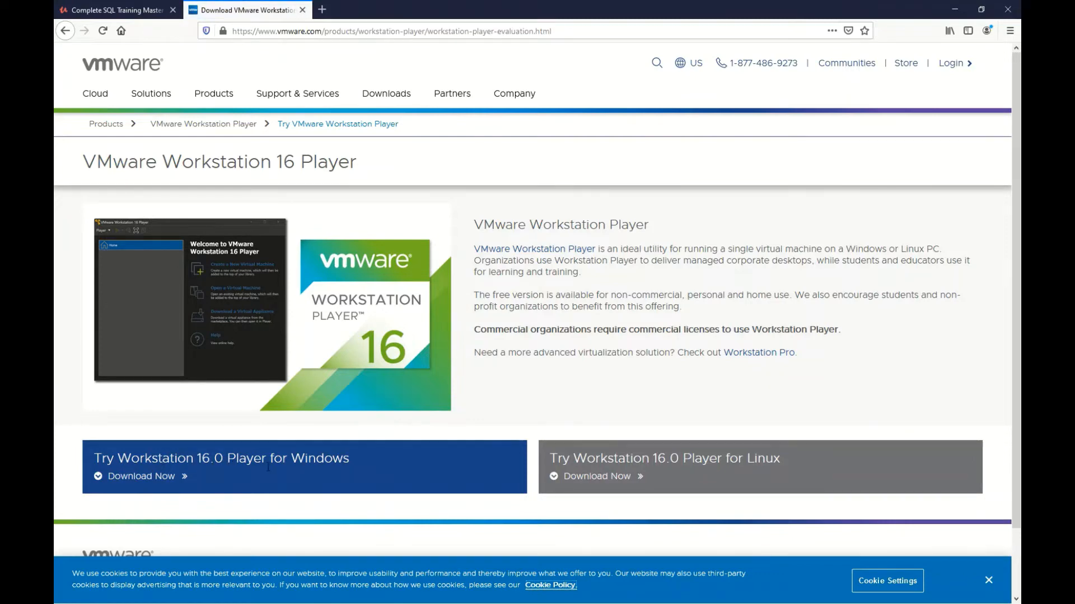
click(154, 476)
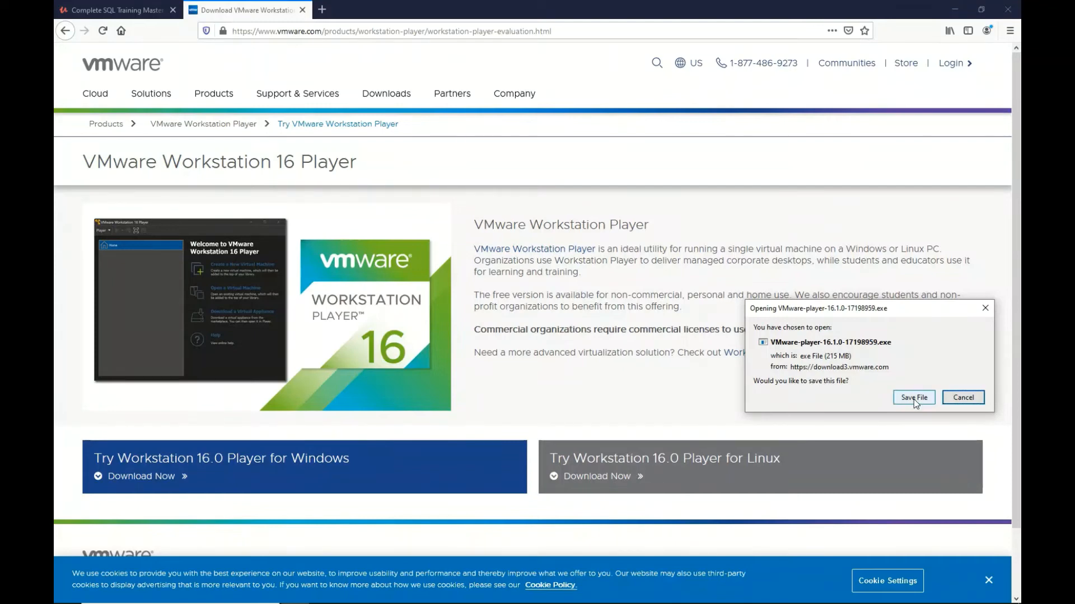
click(913, 398)
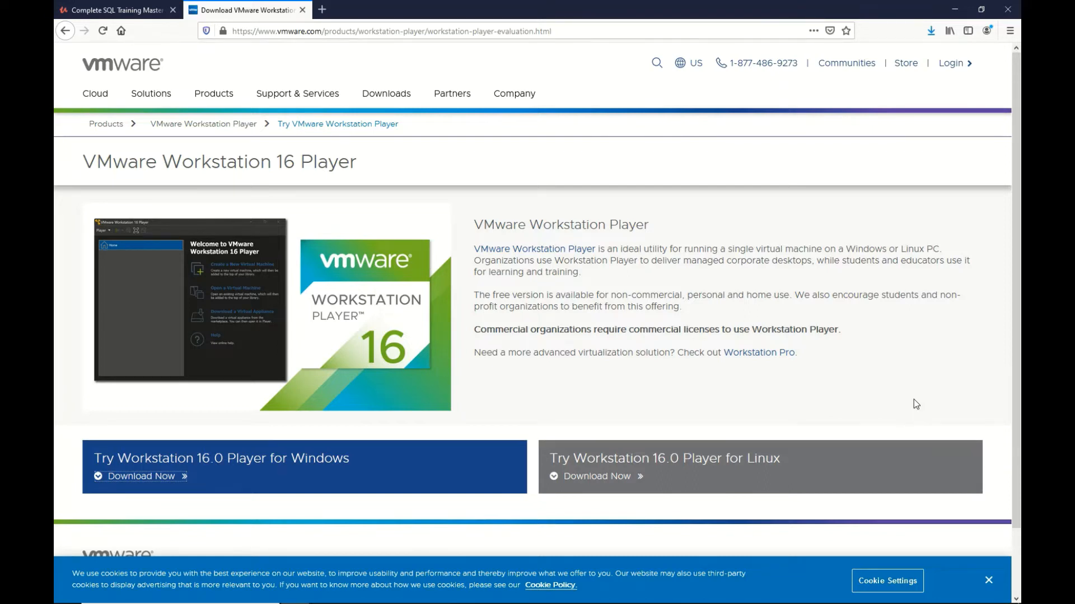
click(934, 31)
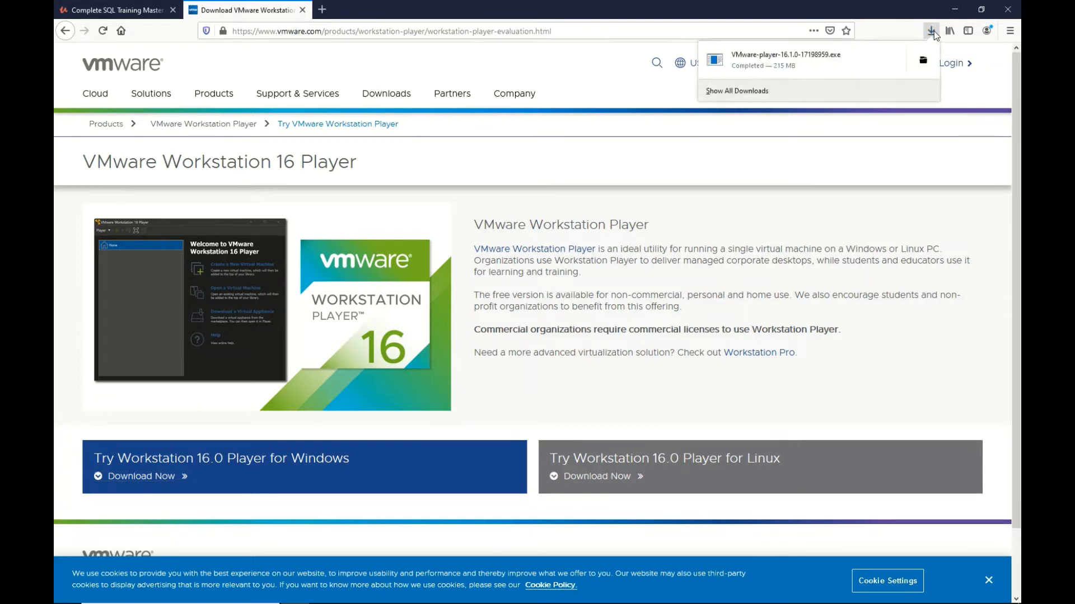
click(771, 63)
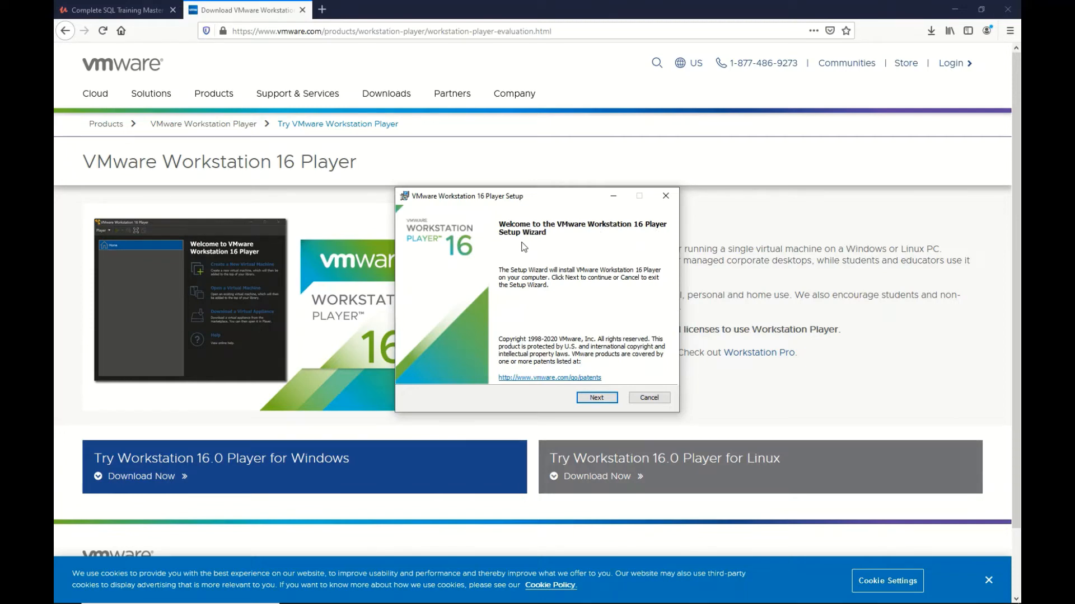
Step: Start the VMware Workstation 16 Player setup and accept the terms of the end-user license agreement
click(604, 398)
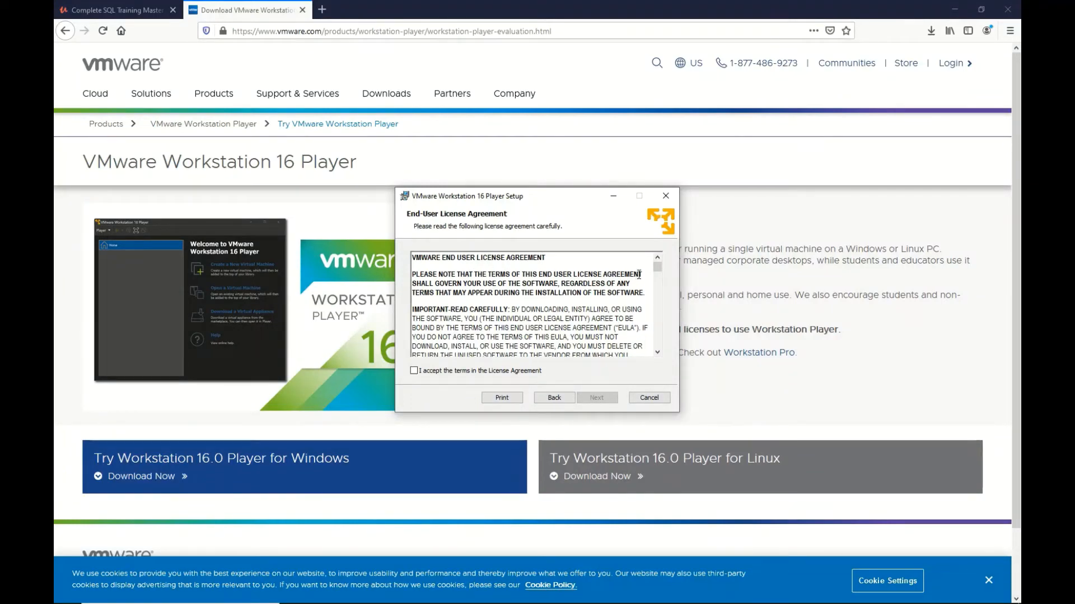
mouse_move(657, 269)
mouse_down()
mouse_move(654, 352)
mouse_move(658, 262)
mouse_up()
click(414, 371)
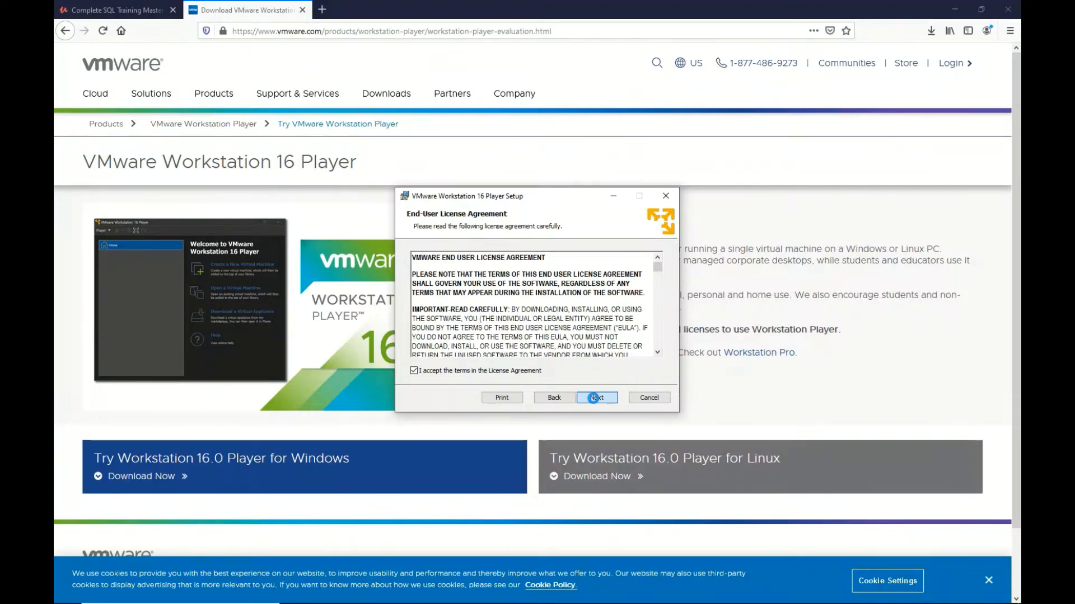
click(593, 398)
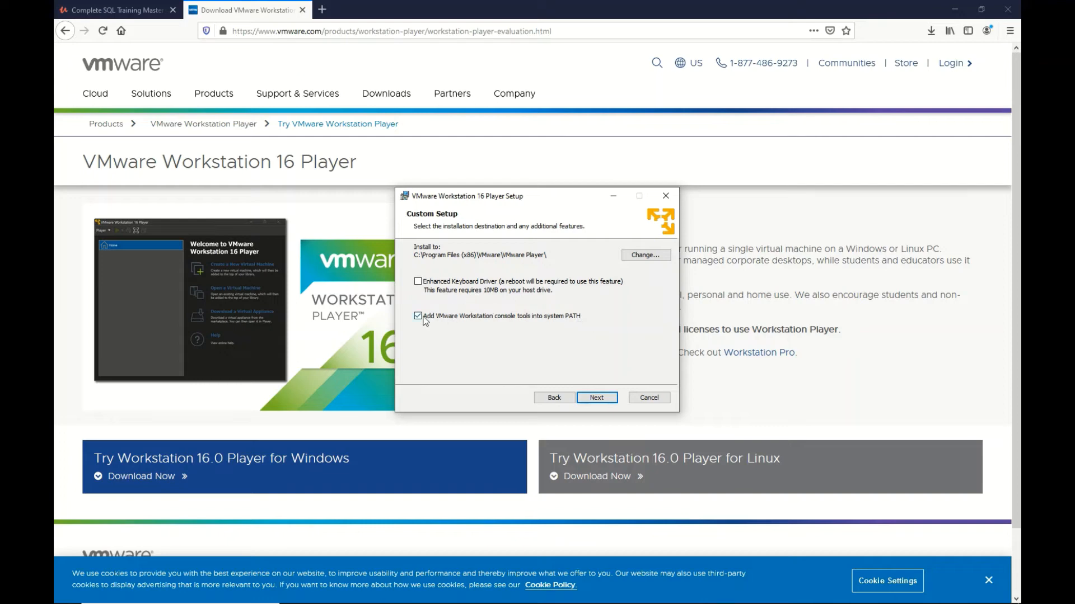
Step: Keep the default custom setup options, and disable startup product update checks and the VMware Customer Experience Improvement Program
click(611, 399)
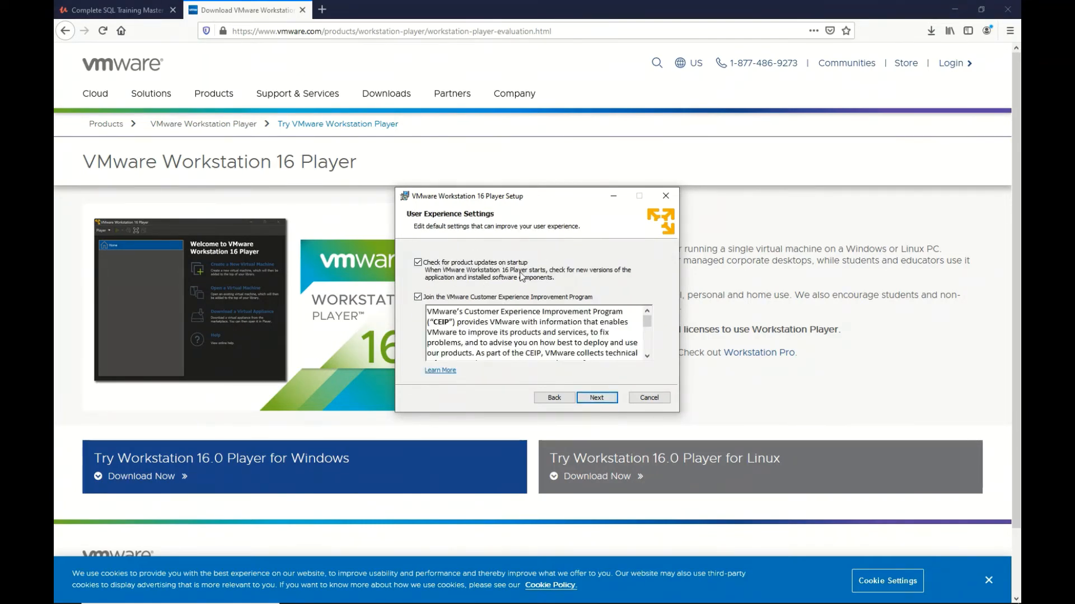
click(418, 262)
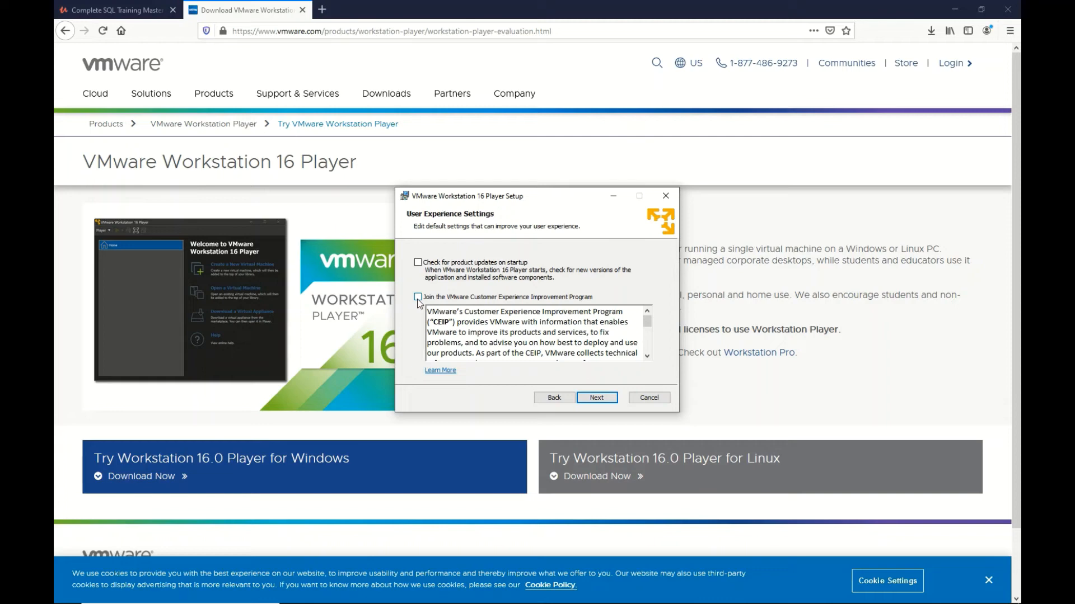
click(593, 398)
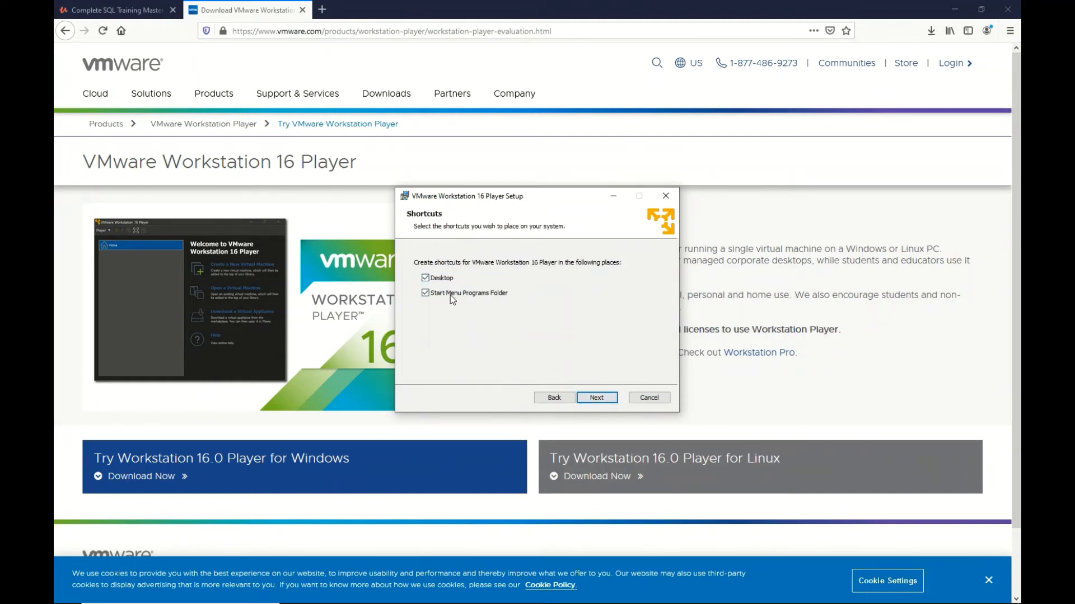
Step: Keep the Desktop and Start Menu Programs Folder shortcuts, and install VMware Workstation 16 Player through to the end of the wizard
click(596, 398)
click(597, 398)
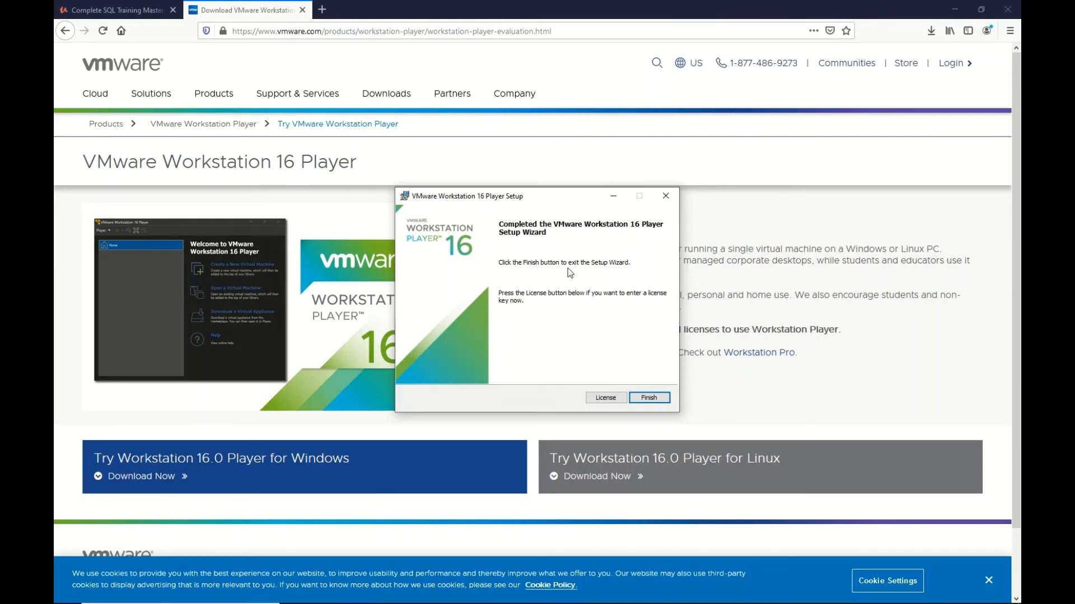
click(648, 398)
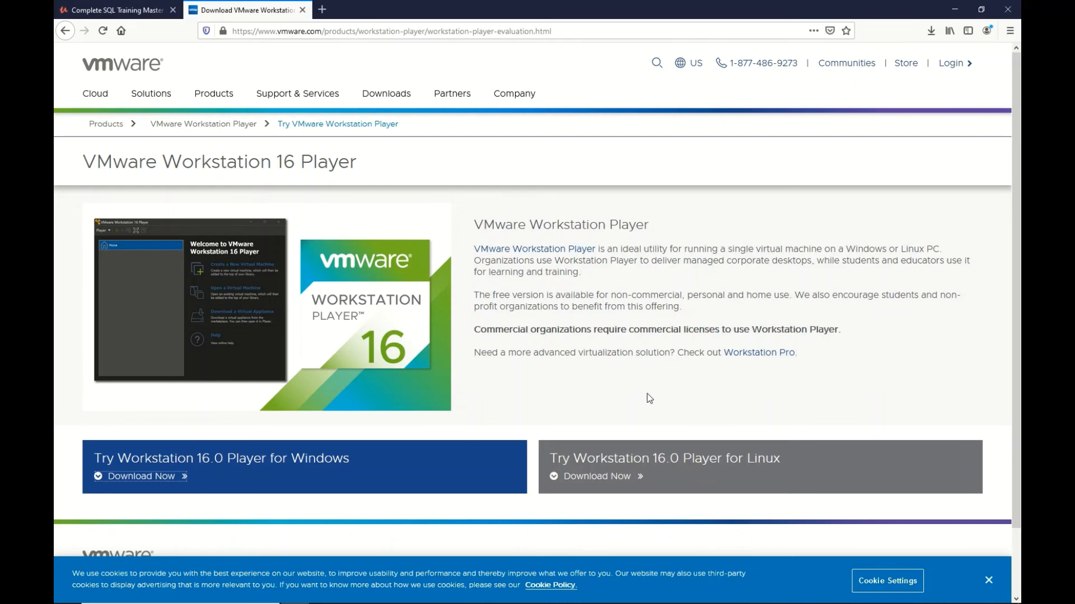
Step: Search Windows for "vmware" and launch VMware Workstation 16 Player
mouse_move(210, 602)
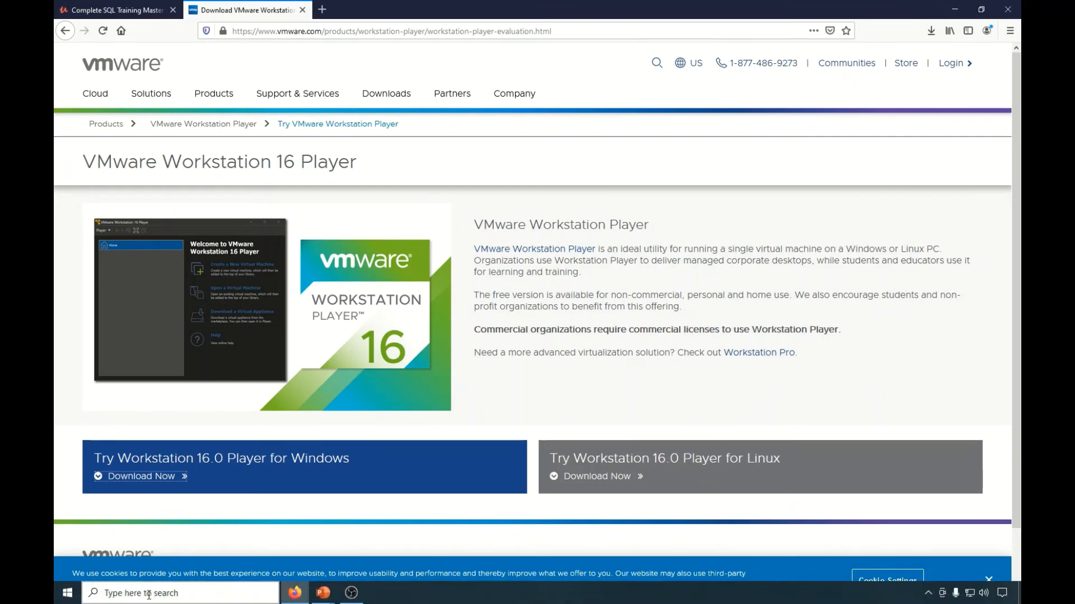
click(65, 598)
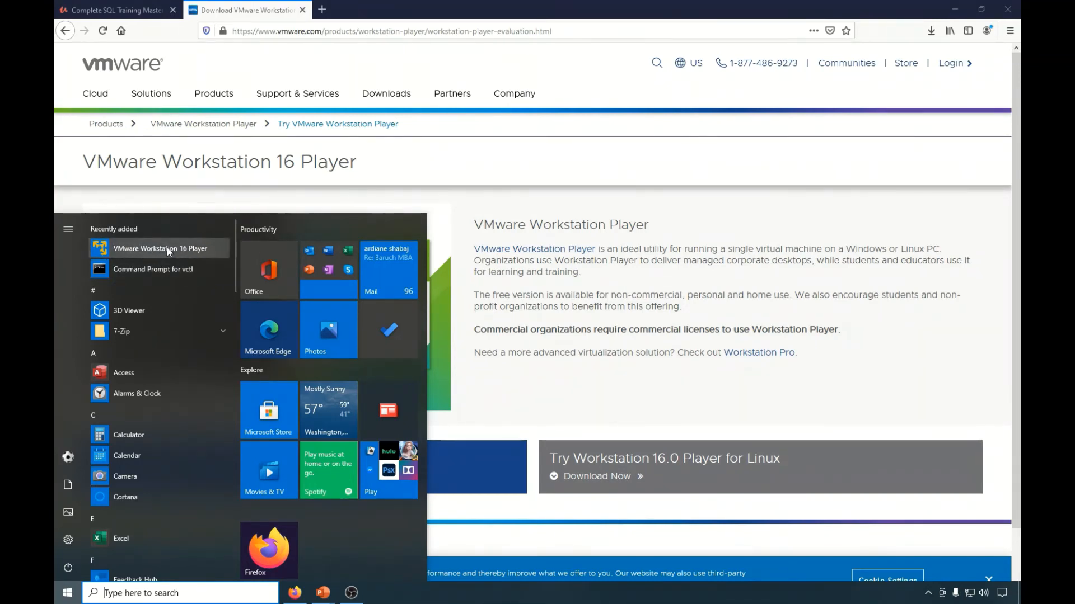
click(208, 589)
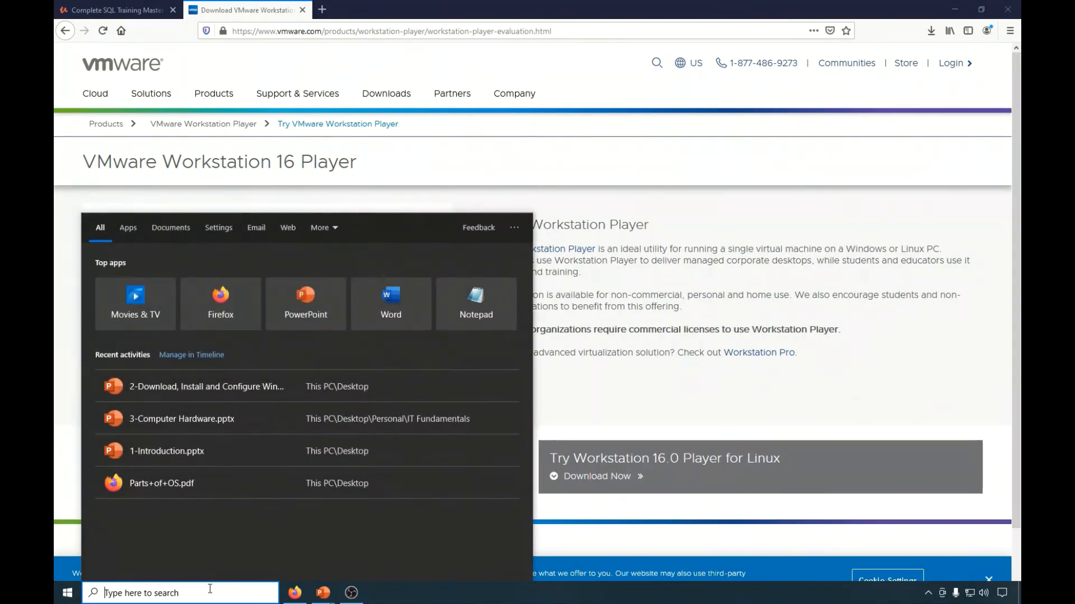
text(vmware)
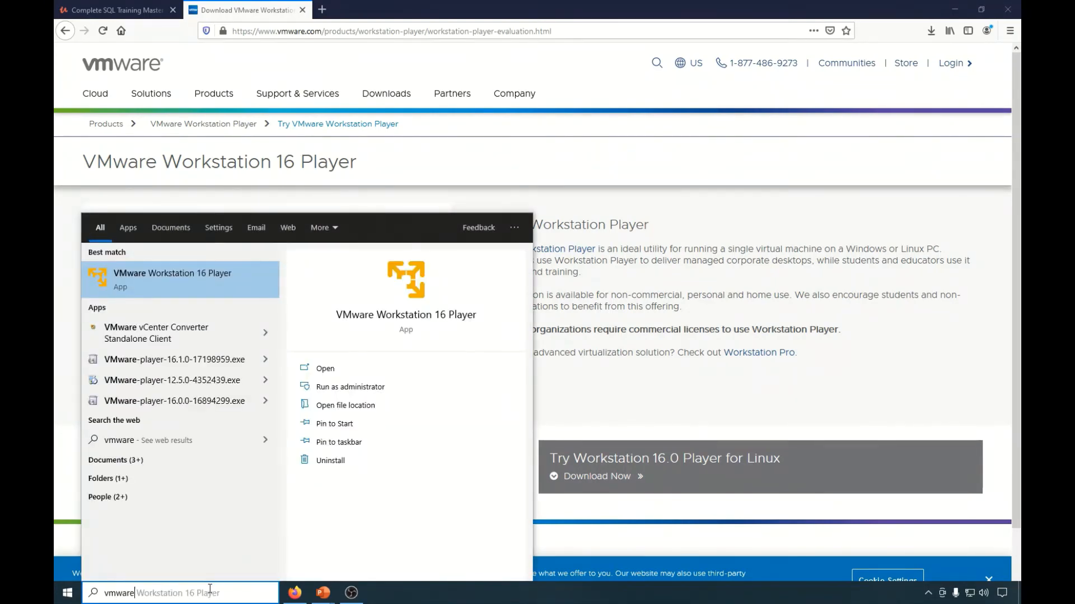
click(180, 282)
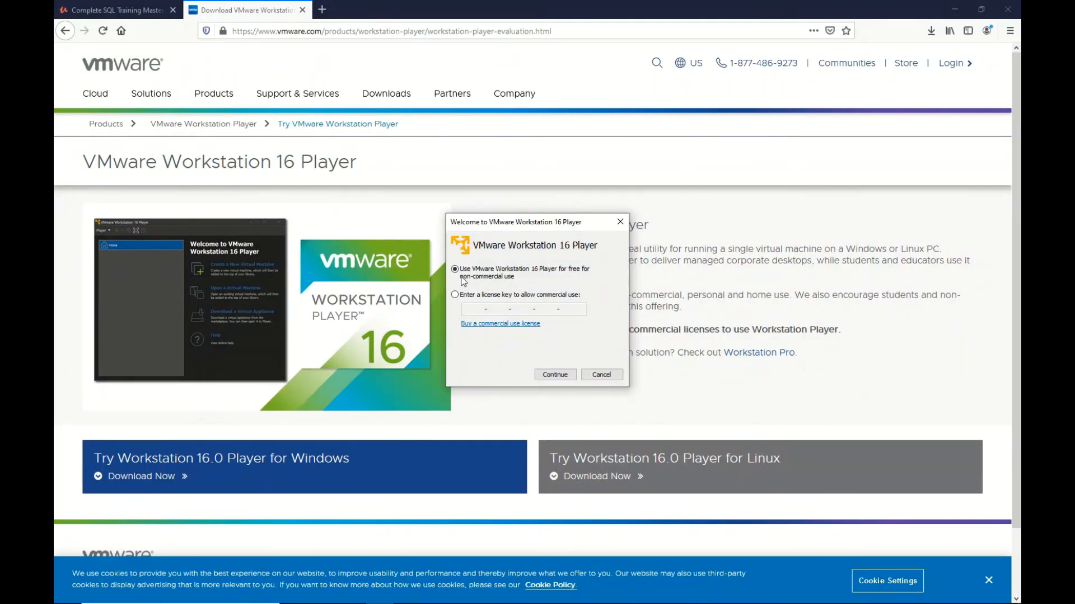
Step: Continue with free non-commercial use, and reposition the Player window near the middle of the screen with the browser minimized
click(553, 375)
click(554, 375)
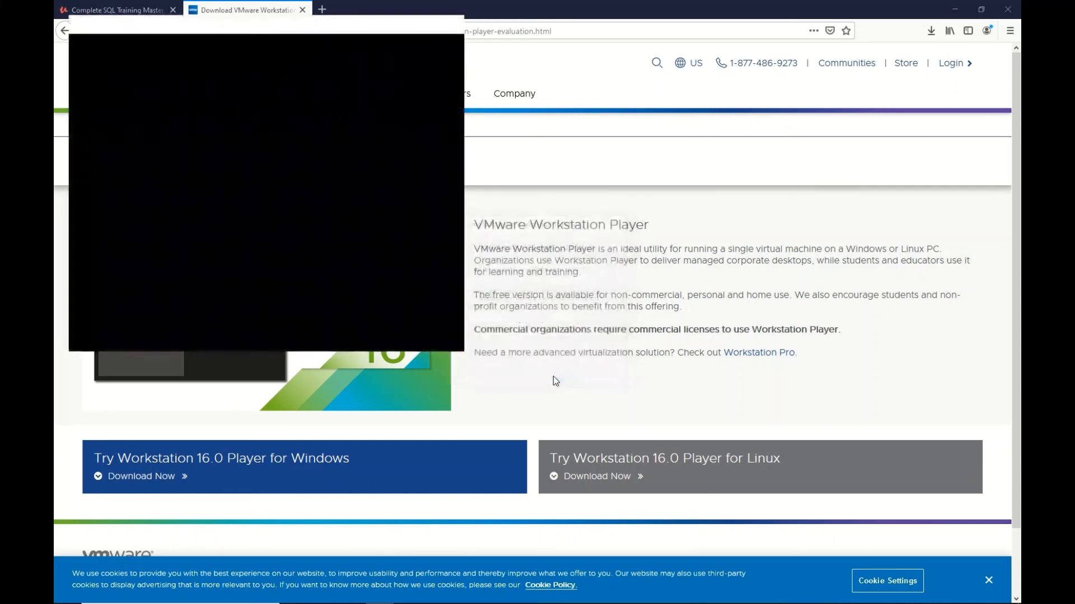
drag(285, 24, 630, 159)
click(955, 9)
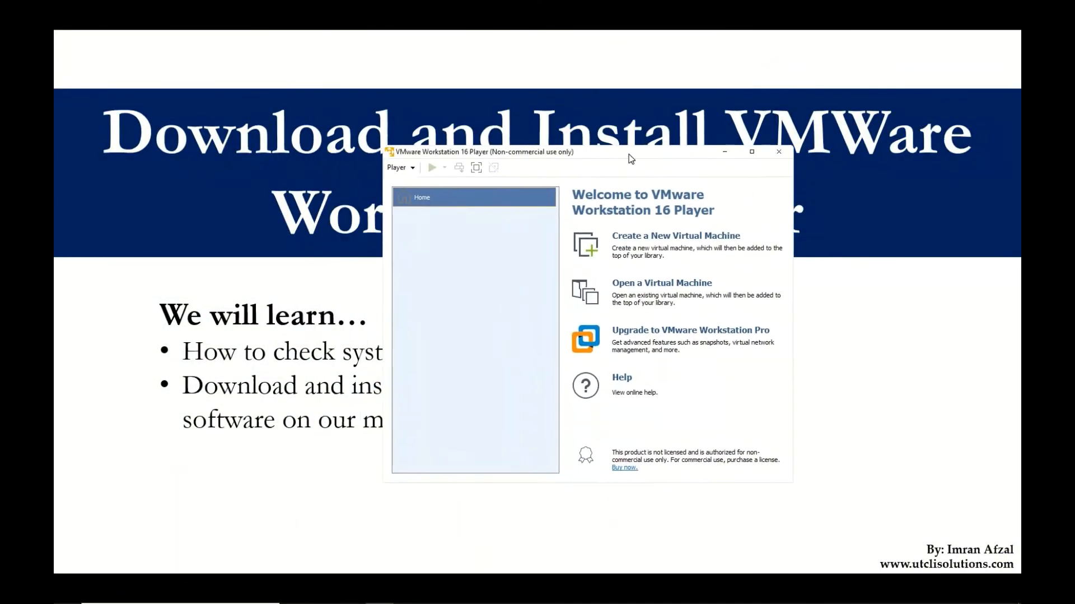